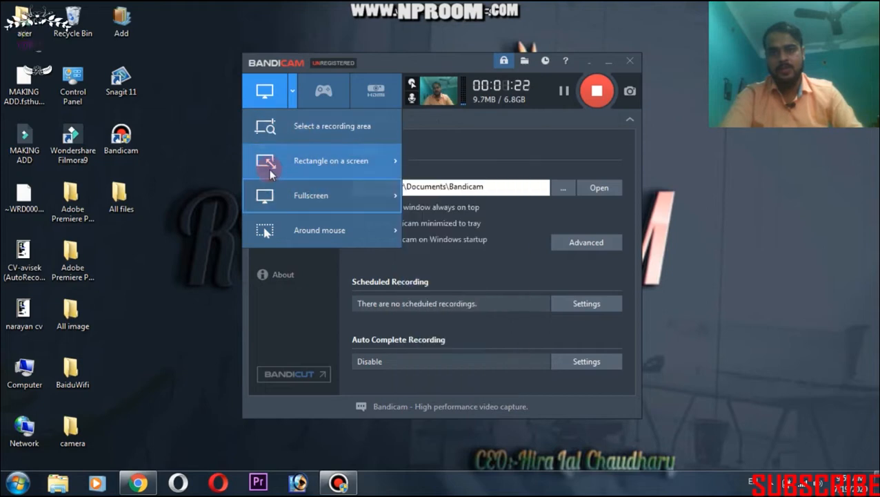
# Examine the available recording modes, including the rectangle, fullscreen and around-mouse size options and the game and device recording modes
pyautogui.click(345, 162)
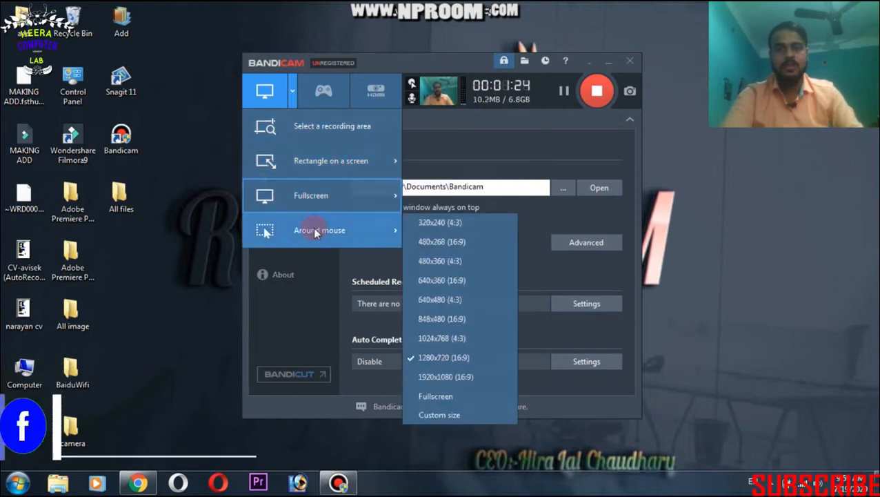
pyautogui.click(306, 166)
pyautogui.click(311, 200)
pyautogui.click(374, 240)
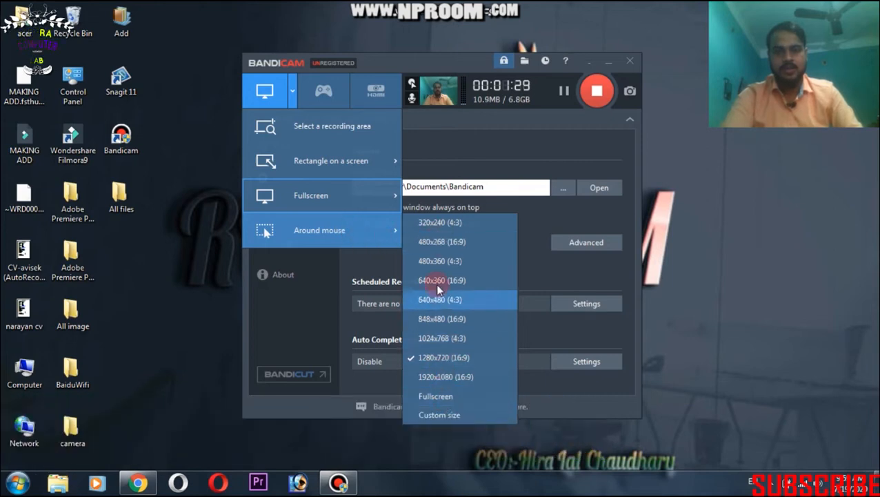
pyautogui.click(378, 219)
pyautogui.click(312, 163)
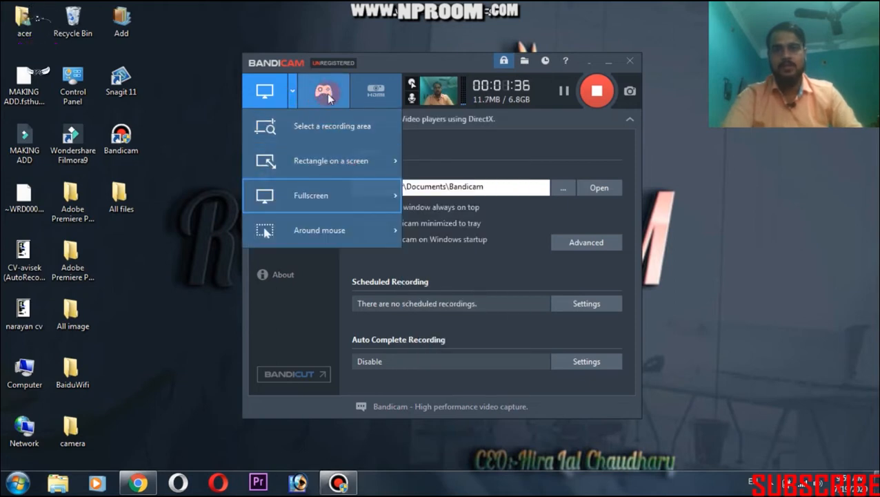
pyautogui.click(373, 95)
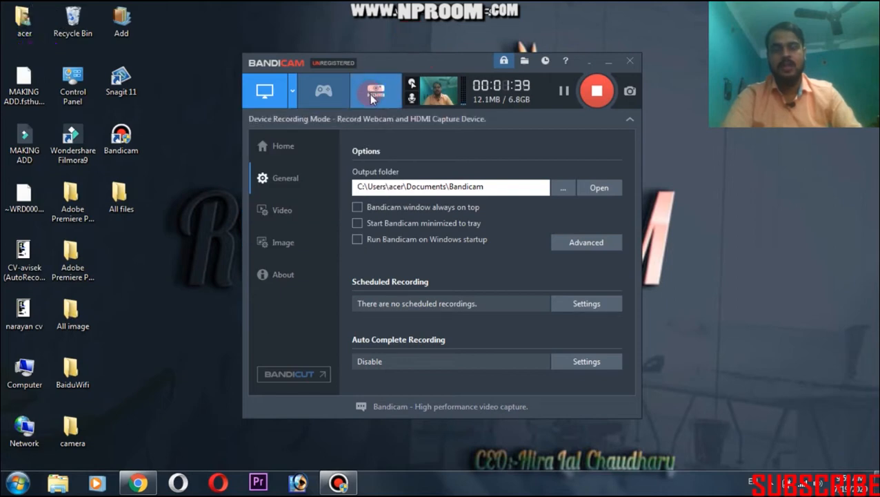
# In the recording settings, choose Microphone (Realtek High Definition Audio) as both the primary and secondary sound device
pyautogui.click(412, 88)
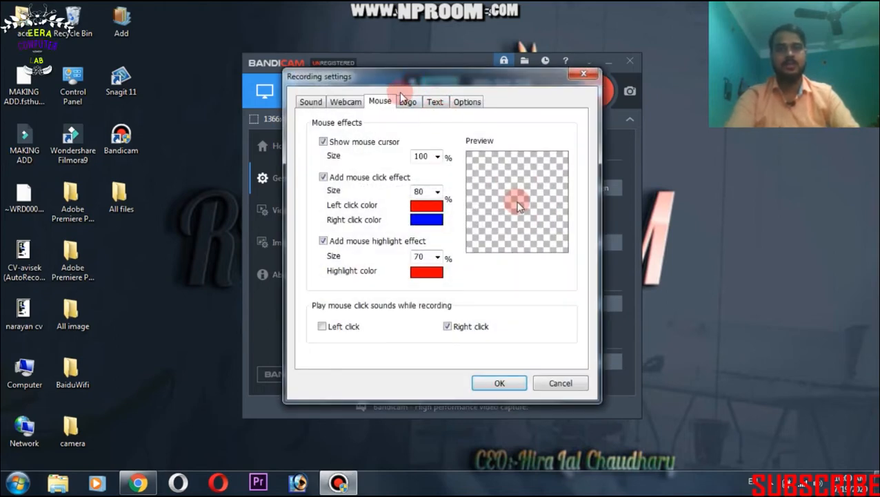
pyautogui.click(310, 101)
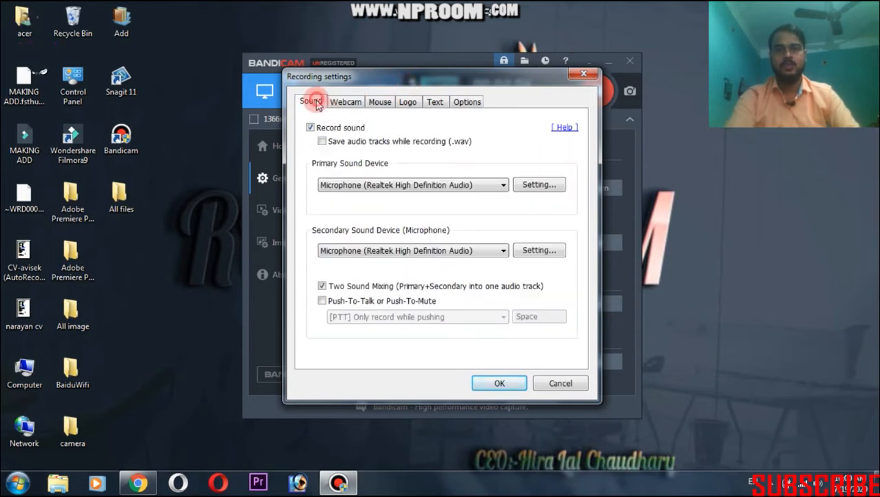
pyautogui.click(351, 185)
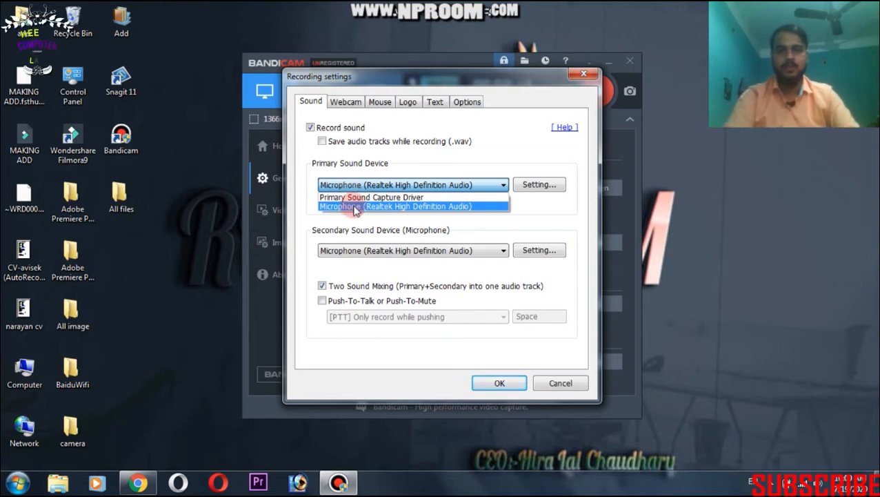
pyautogui.click(355, 206)
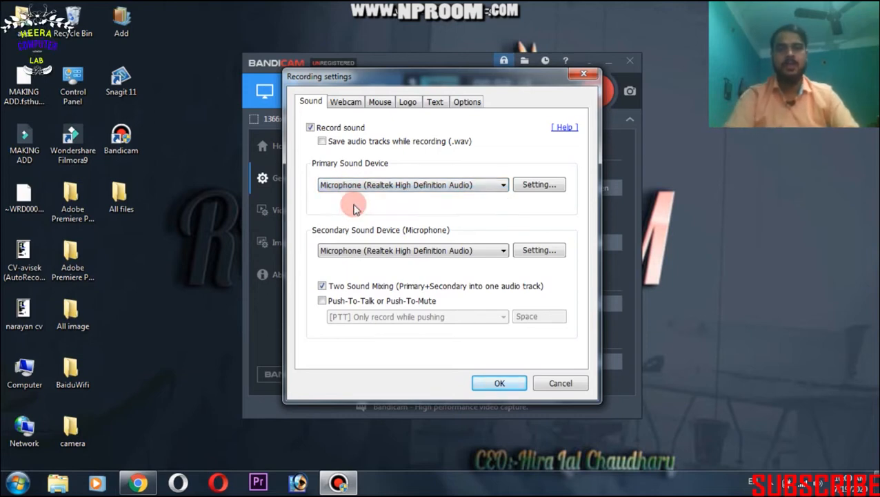
pyautogui.click(376, 253)
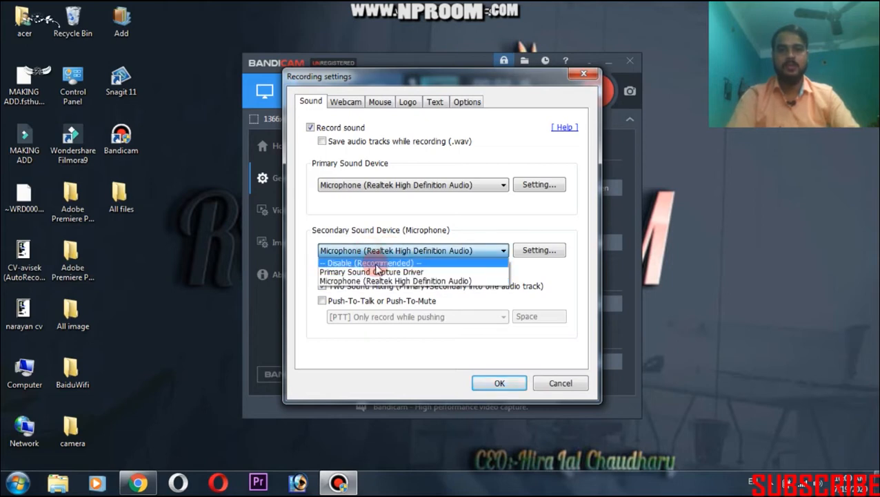
pyautogui.click(378, 282)
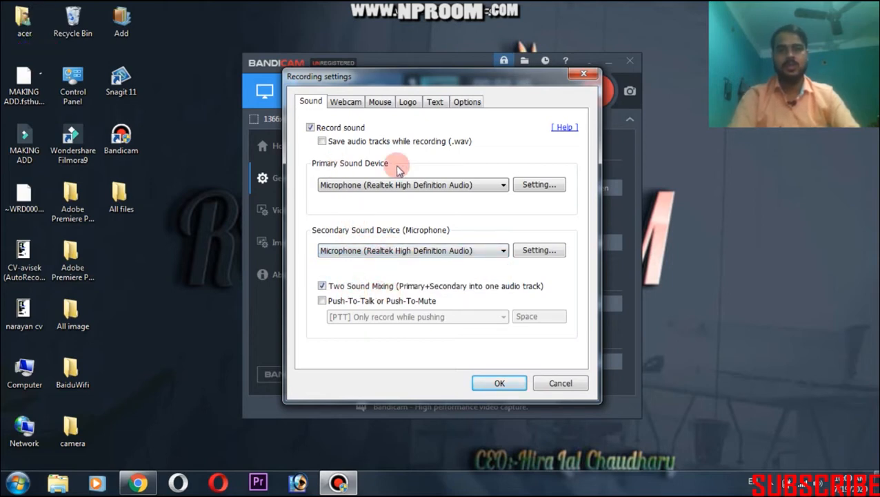
# Place the 1.3M HD WebCam overlay in the video's upper-right corner, with X position 100%, Y position 0% and chroma key off
pyautogui.click(343, 103)
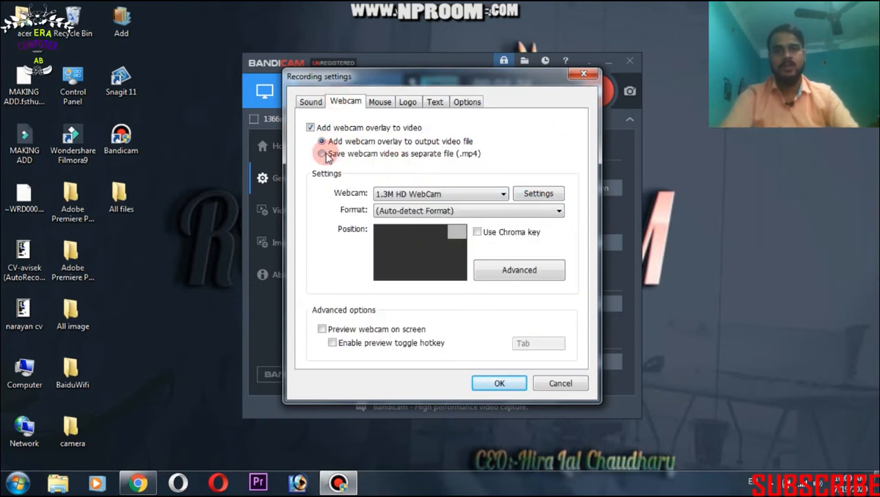
pyautogui.click(447, 195)
pyautogui.click(447, 195)
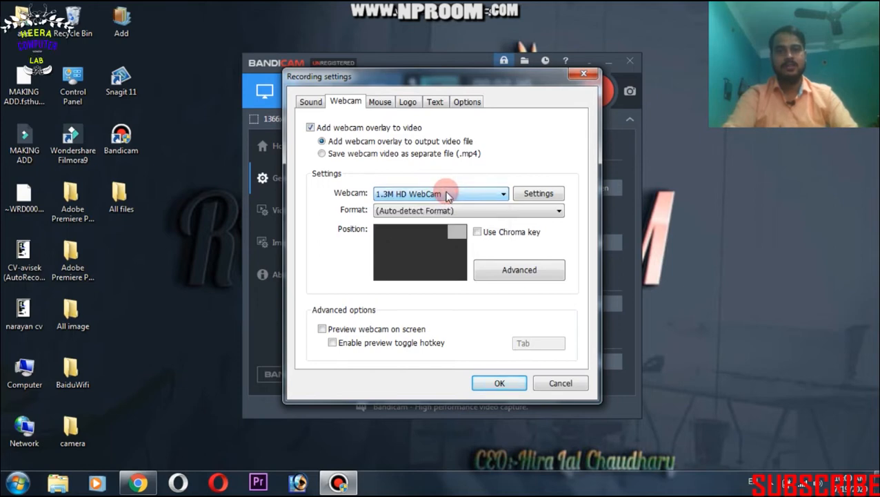
pyautogui.click(516, 280)
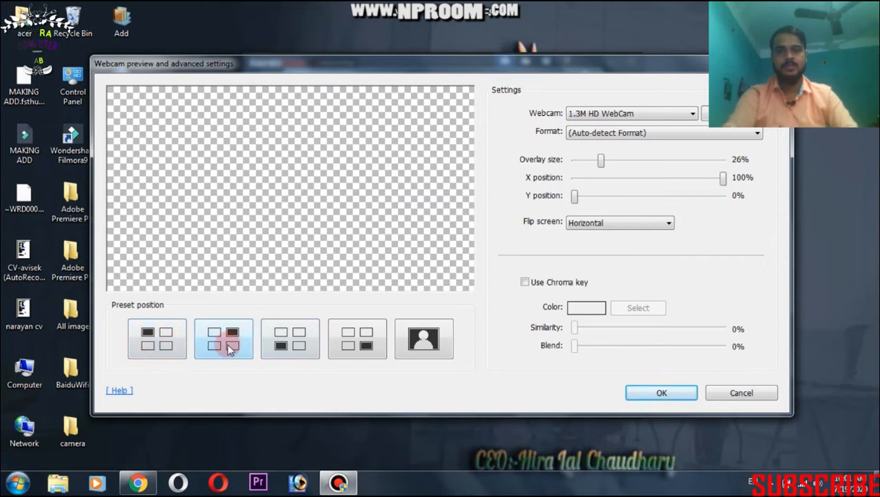
pyautogui.click(223, 343)
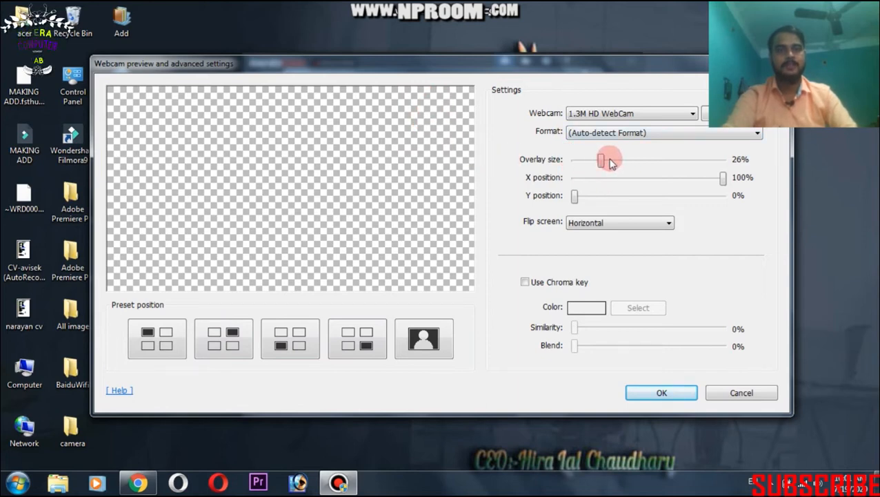
pyautogui.moveTo(725, 181)
pyautogui.mouseDown()
pyautogui.moveTo(718, 180)
pyautogui.moveTo(727, 181)
pyautogui.mouseUp()
pyautogui.click(574, 196)
pyautogui.moveTo(578, 197); pyautogui.dragTo(571, 195)
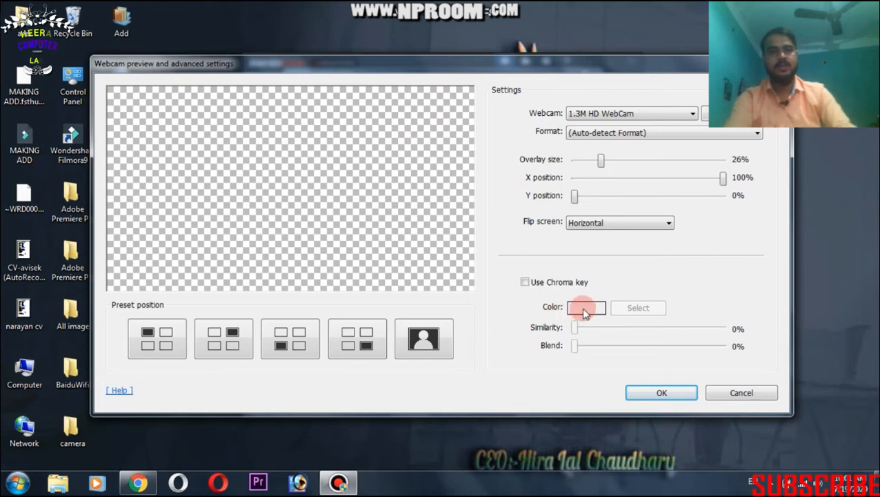
pyautogui.click(525, 283)
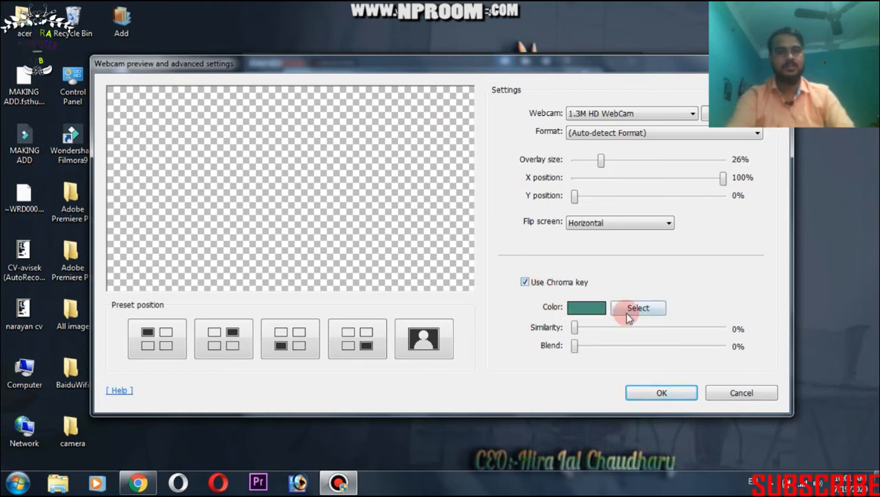
pyautogui.click(526, 282)
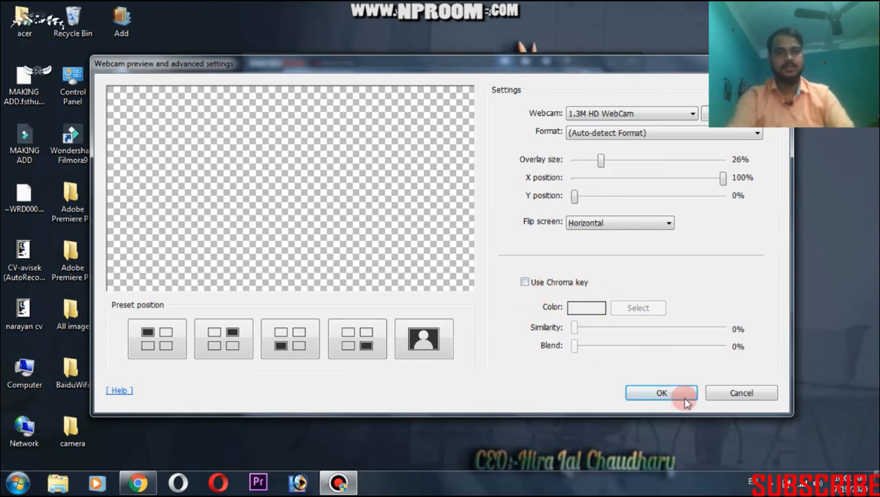
pyautogui.click(661, 392)
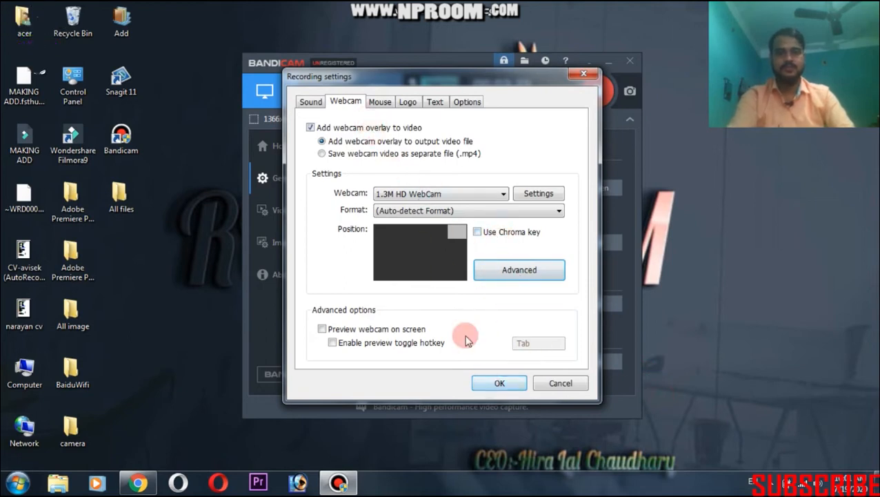
# Check the mouse cursor and click effect size options, and toggle the mouse highlight effect off and on again
pyautogui.click(380, 104)
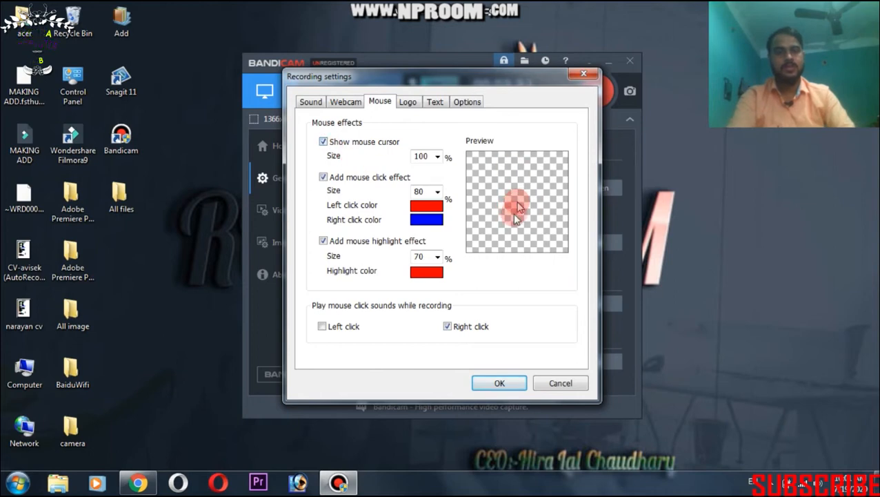
pyautogui.click(324, 143)
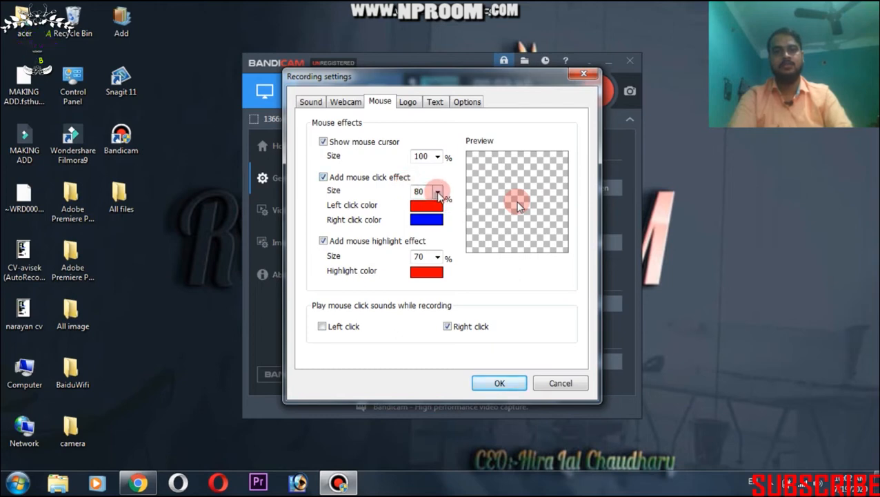
pyautogui.click(437, 194)
pyautogui.click(437, 194)
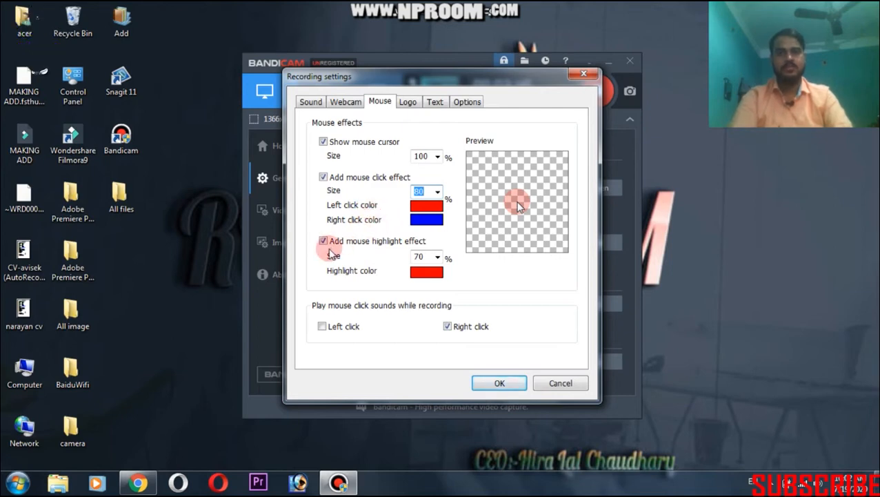
pyautogui.click(324, 242)
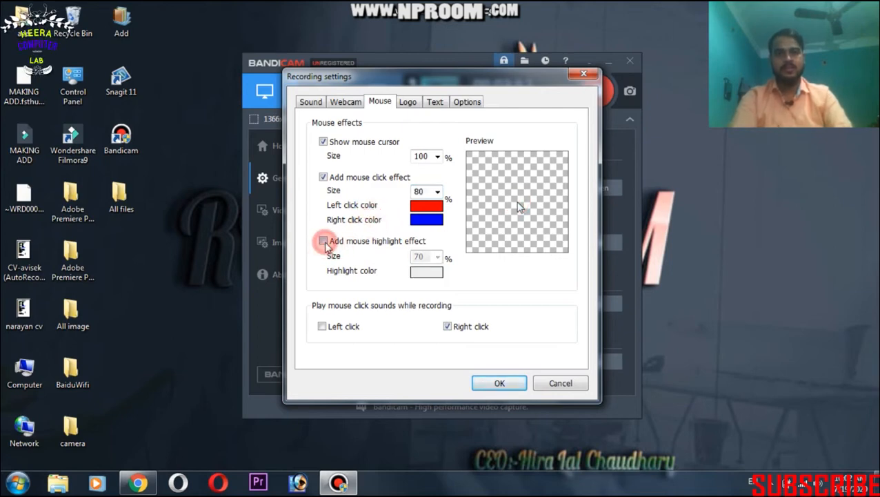
pyautogui.click(324, 242)
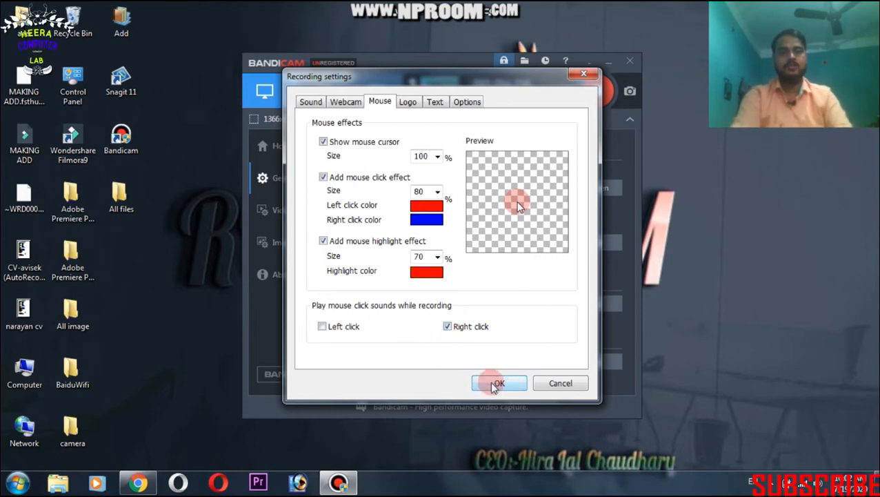
# Check the logo overlay settings and try adding a text overlay reading "heera computer lab" to the video
pyautogui.click(408, 103)
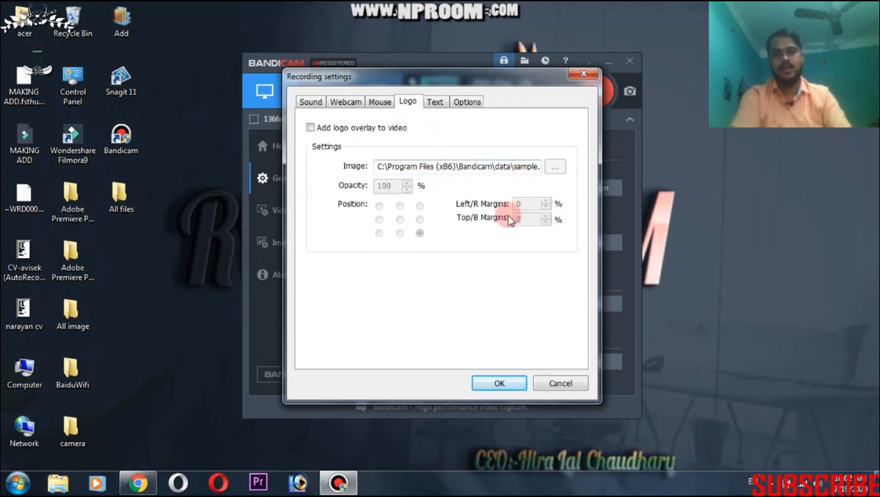
pyautogui.click(434, 102)
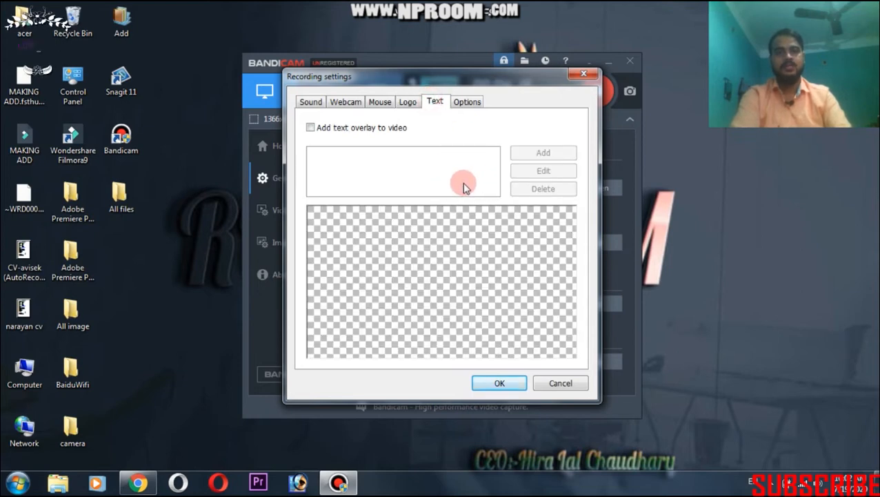
pyautogui.click(310, 129)
pyautogui.click(526, 155)
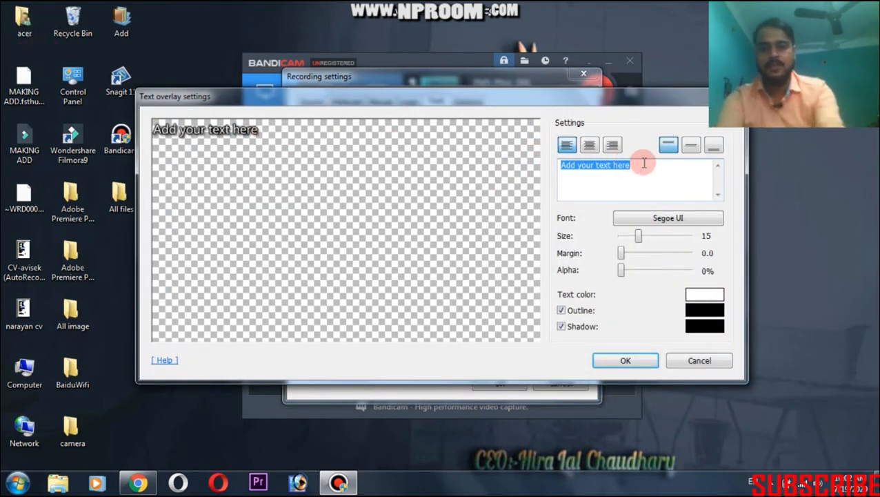
pyautogui.write('heera ')
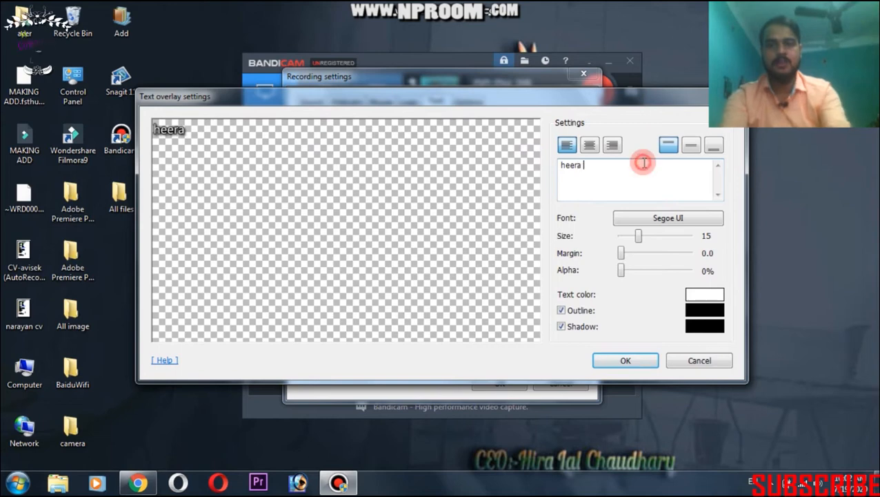
pyautogui.write('computer lab')
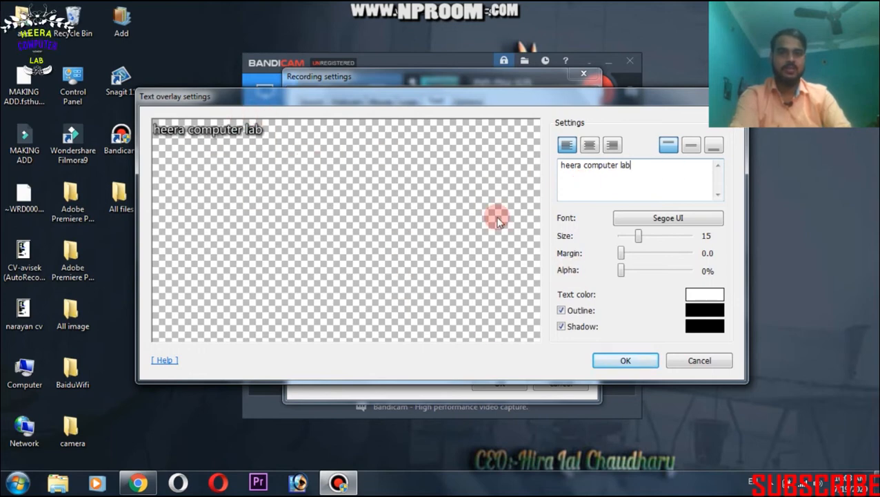
pyautogui.click(689, 361)
# Review the recording priority choices among the general recording options and close the recording settings
pyautogui.click(469, 102)
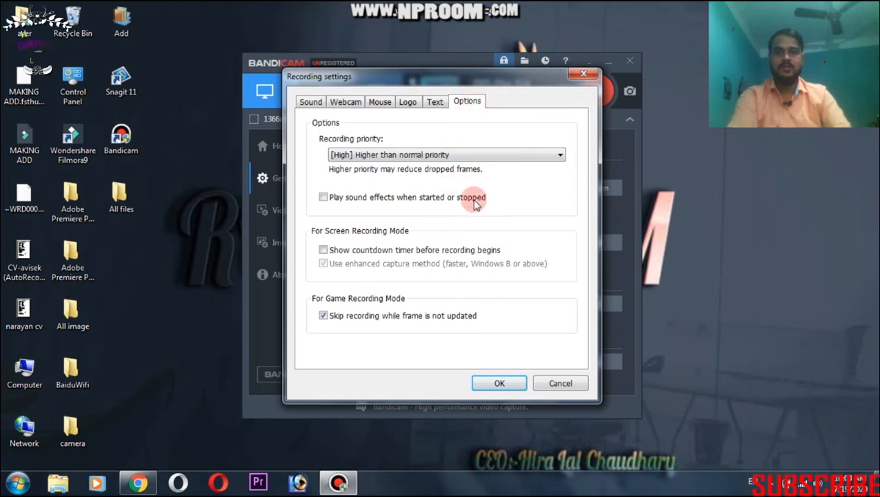
pyautogui.click(388, 155)
pyautogui.click(388, 154)
pyautogui.click(583, 75)
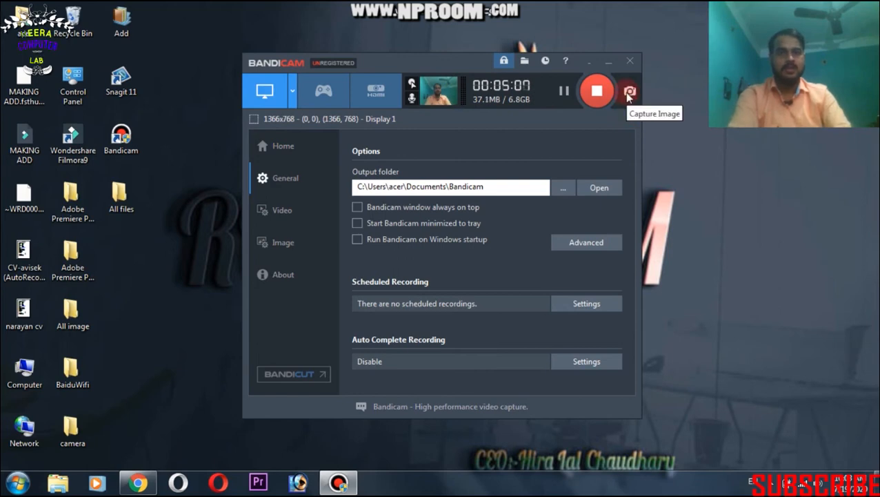
# Move the recorder window aside, view the All files desktop folder, and minimize the folder window
pyautogui.moveTo(391, 58); pyautogui.dragTo(332, 45)
pyautogui.doubleClick(118, 197)
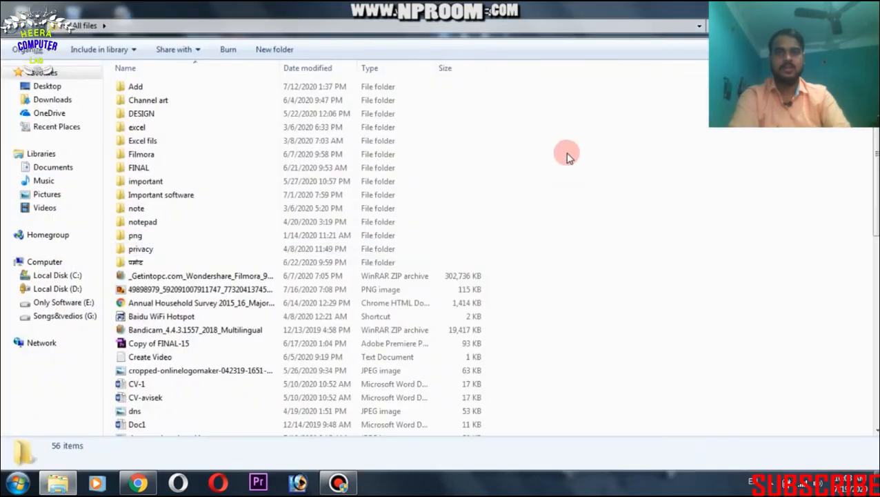
pyautogui.click(840, 6)
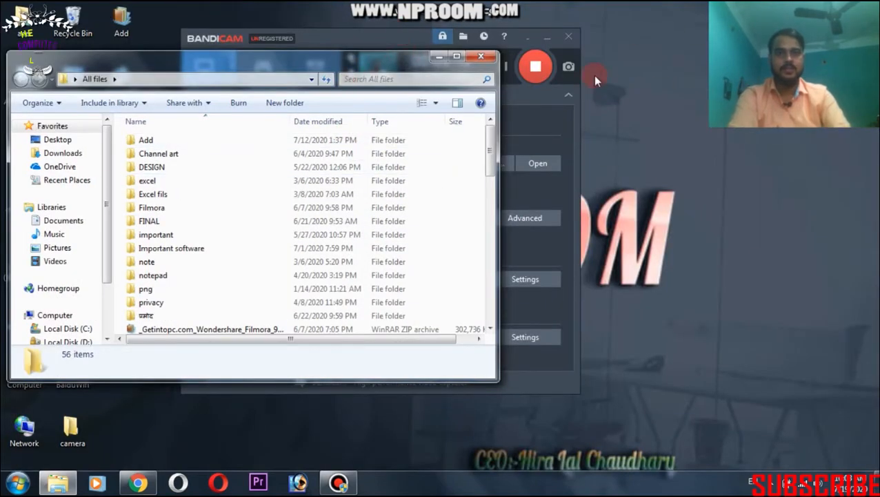
pyautogui.click(439, 57)
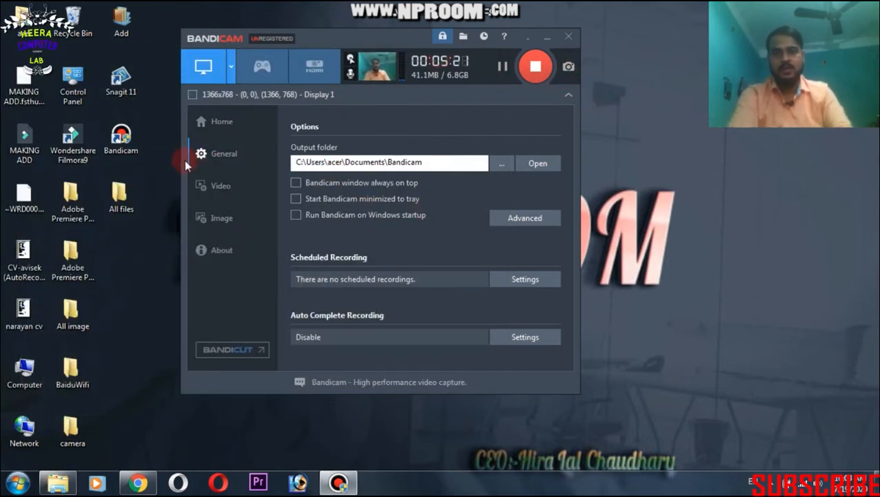
# Review the recorder's Video, General and Home settings pages
pyautogui.click(223, 189)
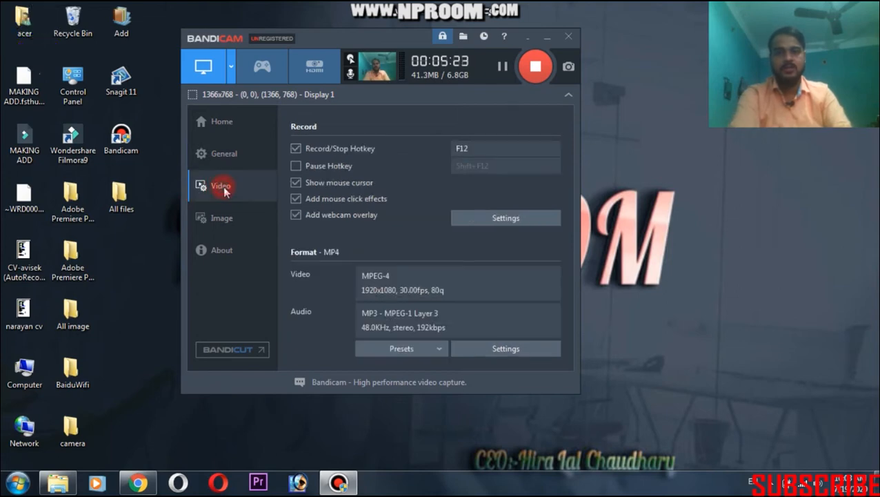
pyautogui.click(216, 161)
pyautogui.click(216, 120)
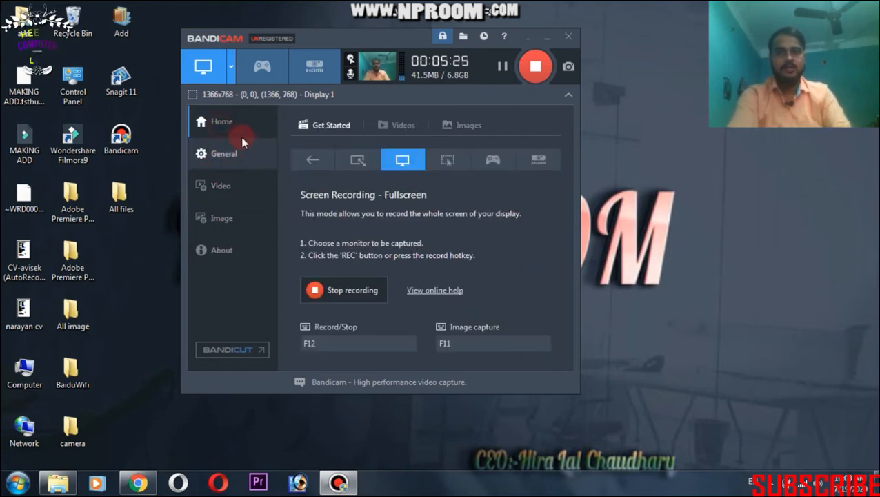
# Check the Fullscreen recording mode, then examine the output folder choice in the general settings without selecting another folder
pyautogui.click(414, 155)
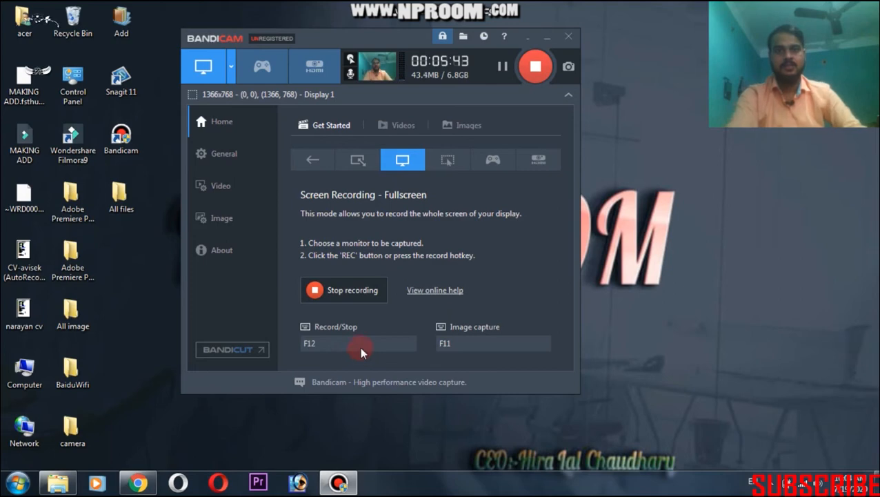
pyautogui.click(214, 158)
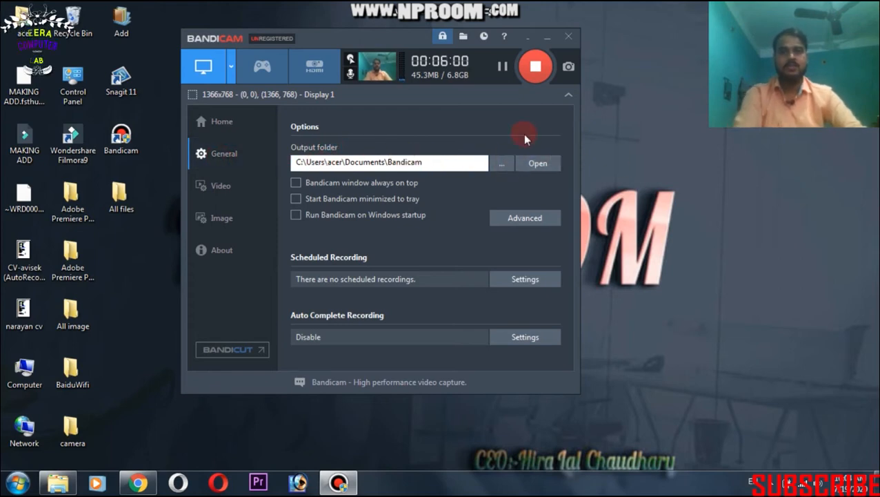
pyautogui.click(499, 164)
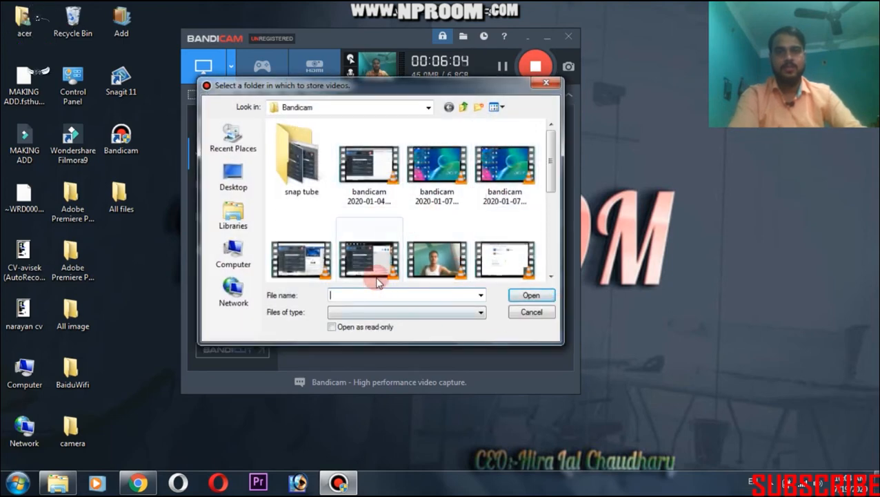
pyautogui.click(520, 311)
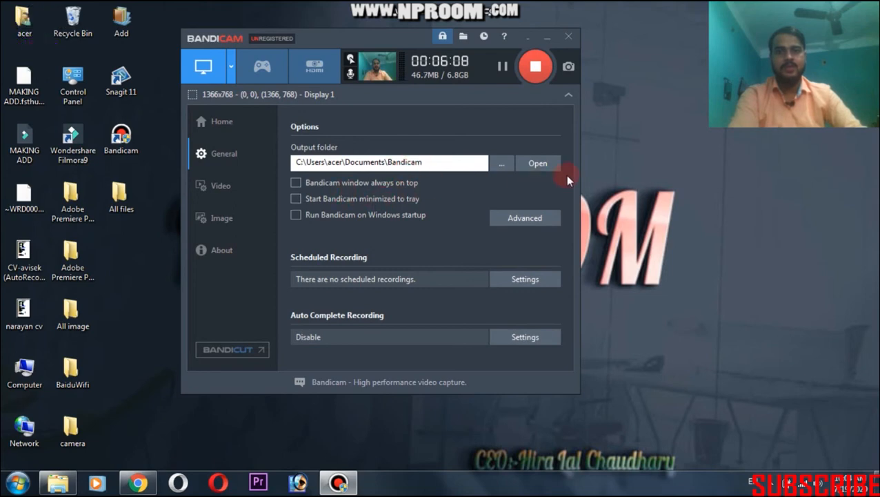
pyautogui.click(502, 163)
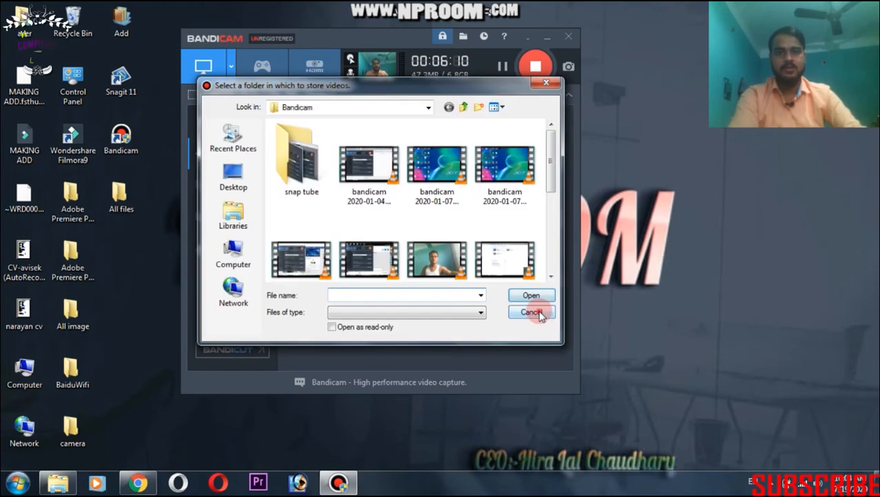
pyautogui.click(524, 311)
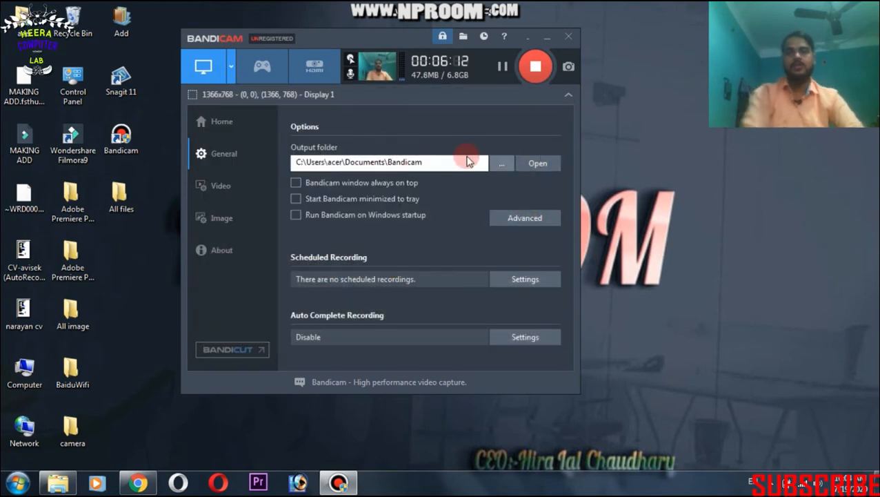
pyautogui.click(540, 165)
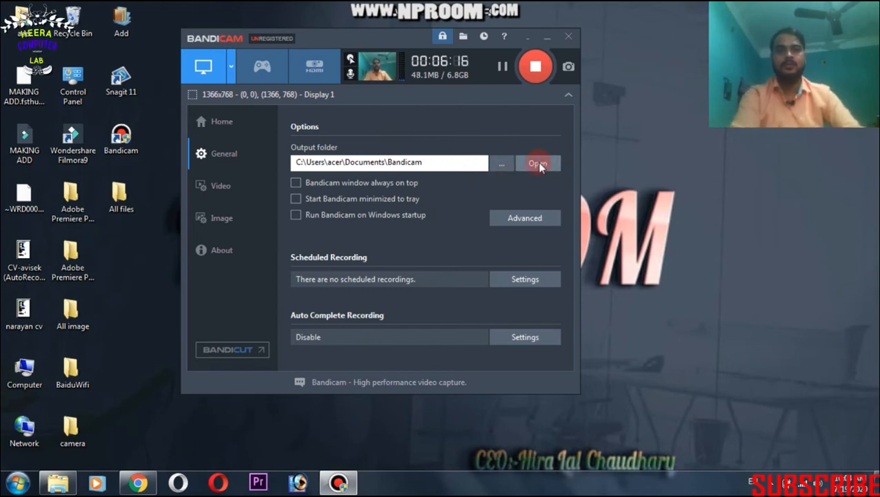
# Review the General, Output, Language, Others and Hooking sections of the advanced options and close them
pyautogui.click(522, 219)
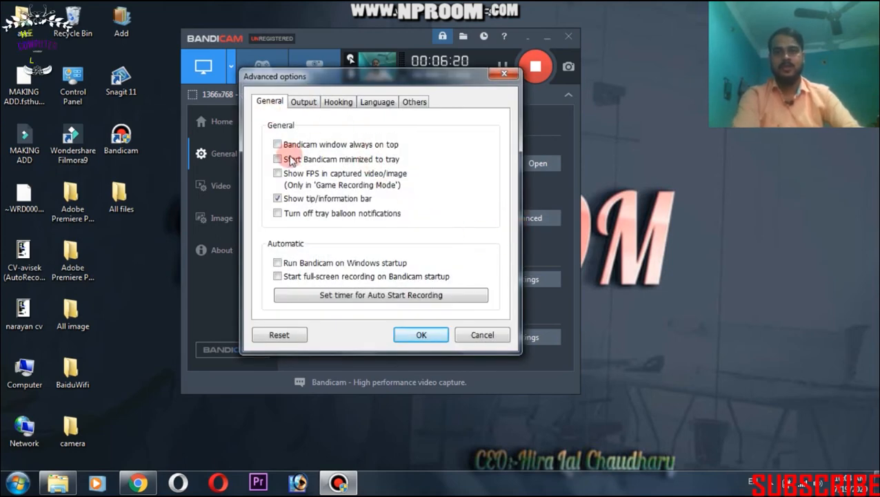
pyautogui.click(297, 97)
pyautogui.click(268, 101)
pyautogui.click(304, 101)
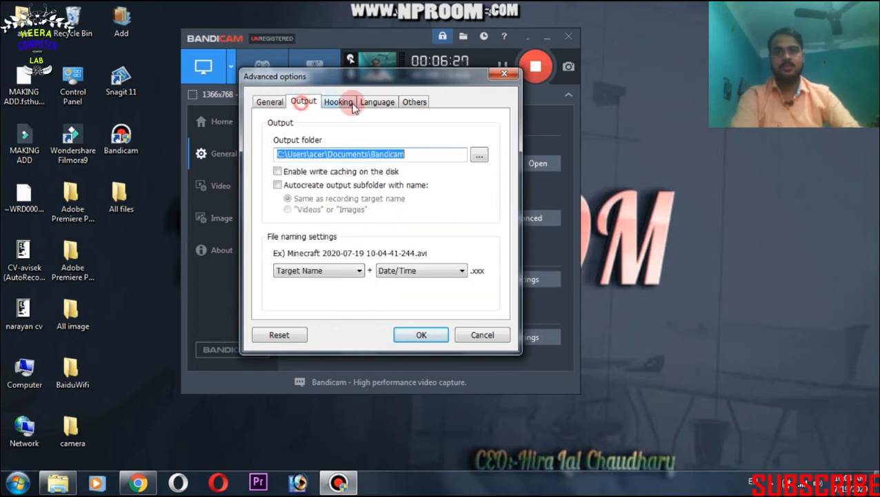
pyautogui.click(372, 101)
pyautogui.click(402, 103)
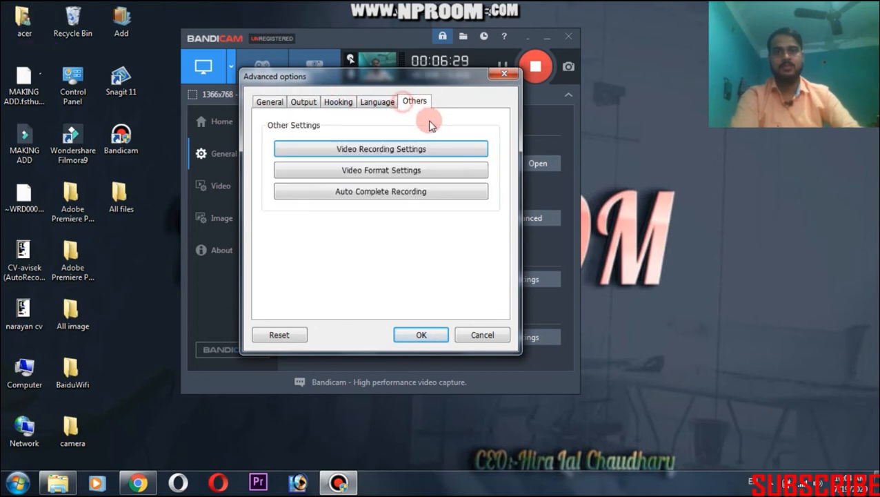
pyautogui.click(333, 103)
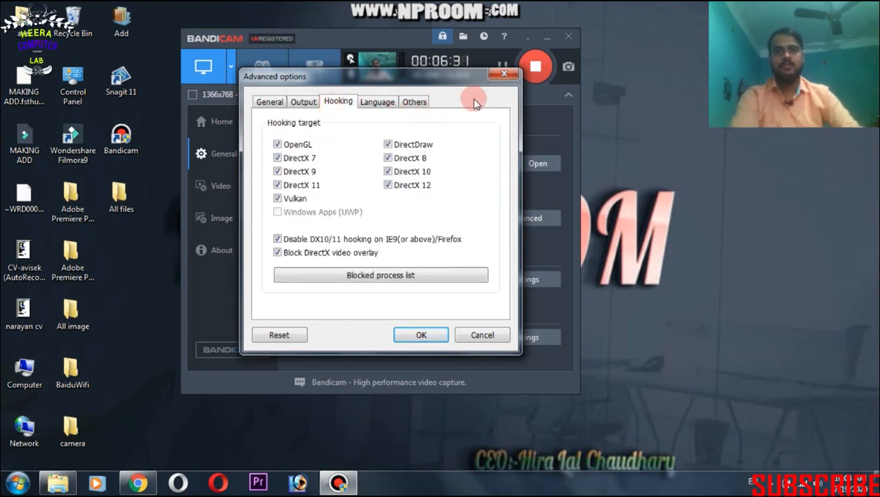
pyautogui.click(500, 78)
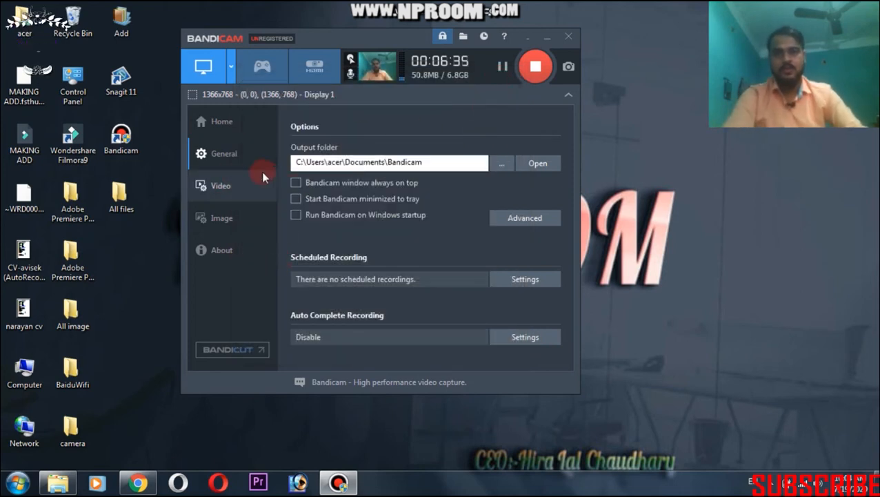
# Check the recording options, including recording priority, in the video recording settings and close them
pyautogui.click(238, 184)
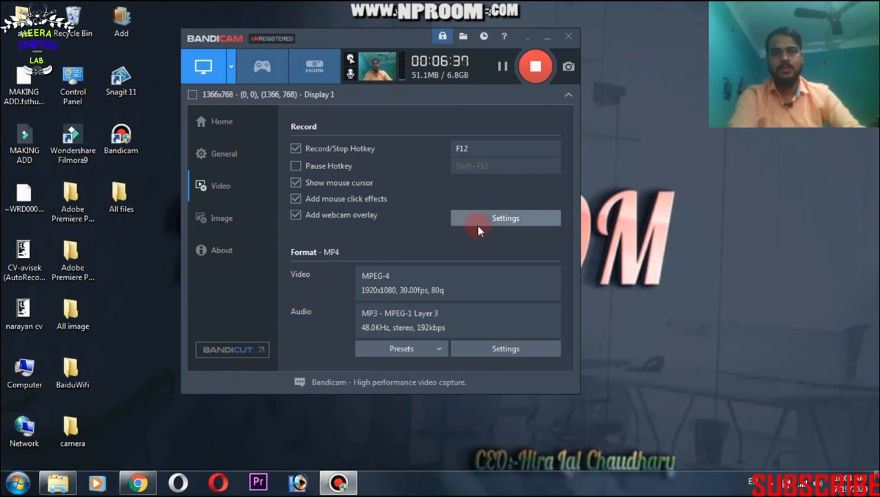
pyautogui.click(502, 218)
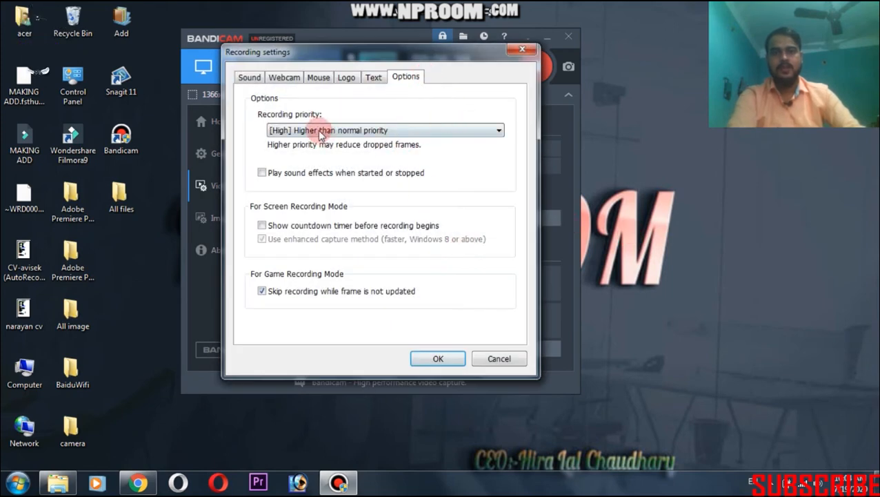
pyautogui.click(436, 358)
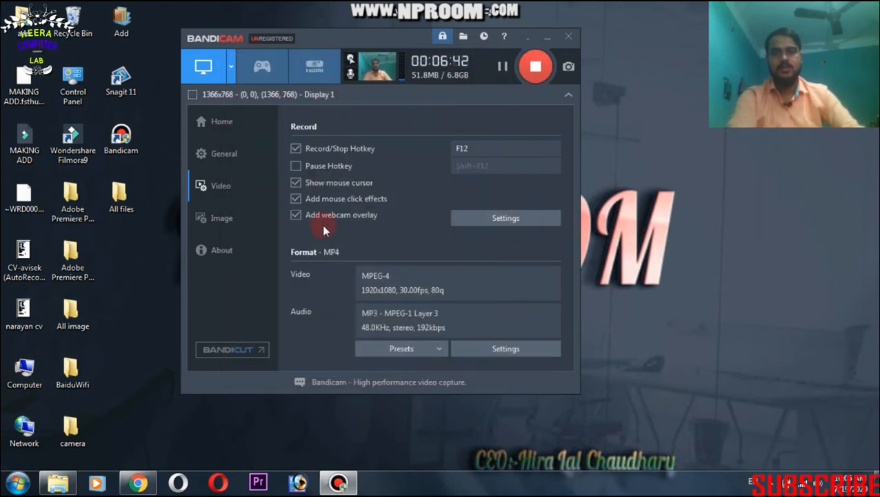
# Set the video format to MP4 with a size of 1920 x 1080 and accept the format settings
pyautogui.click(485, 351)
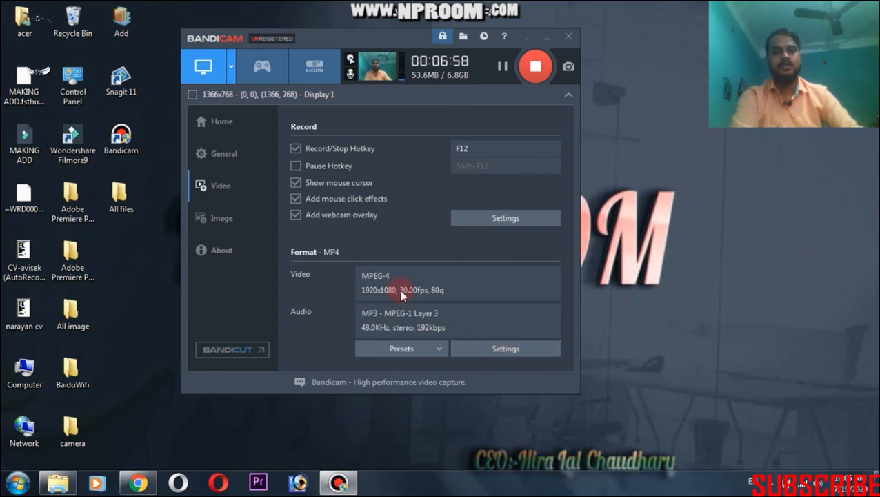
pyautogui.click(222, 193)
pyautogui.click(528, 349)
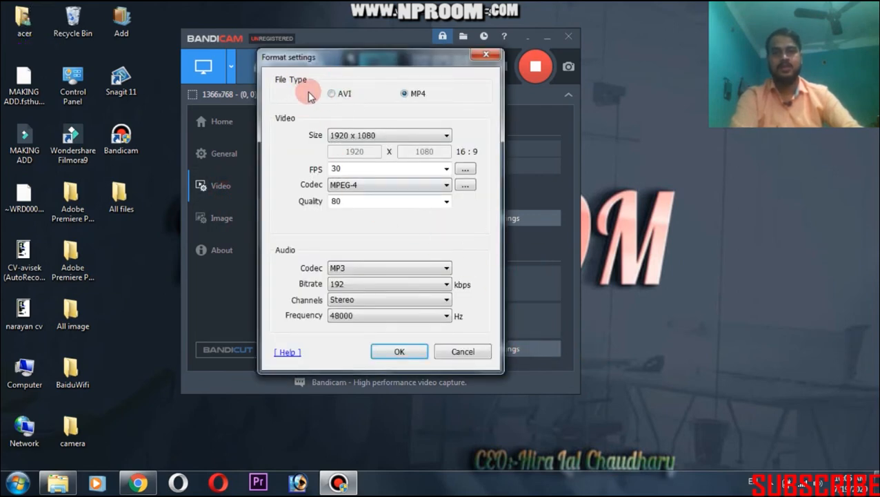
pyautogui.click(332, 93)
pyautogui.click(402, 95)
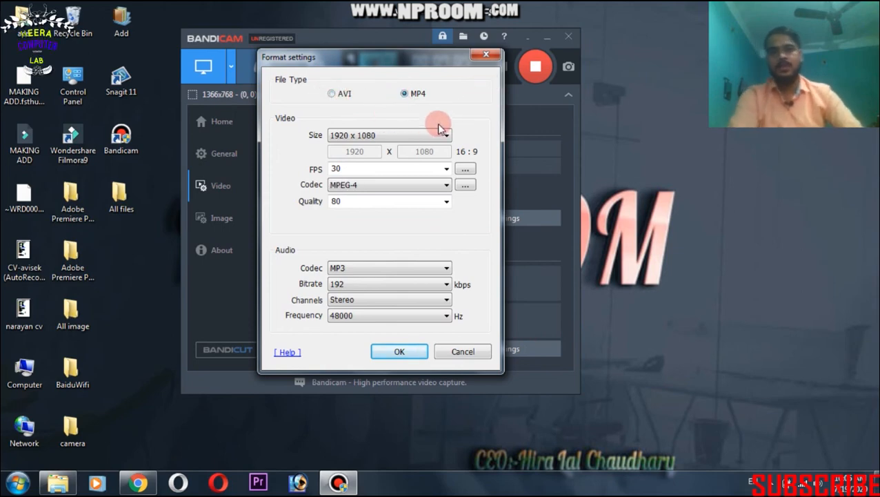
pyautogui.click(383, 135)
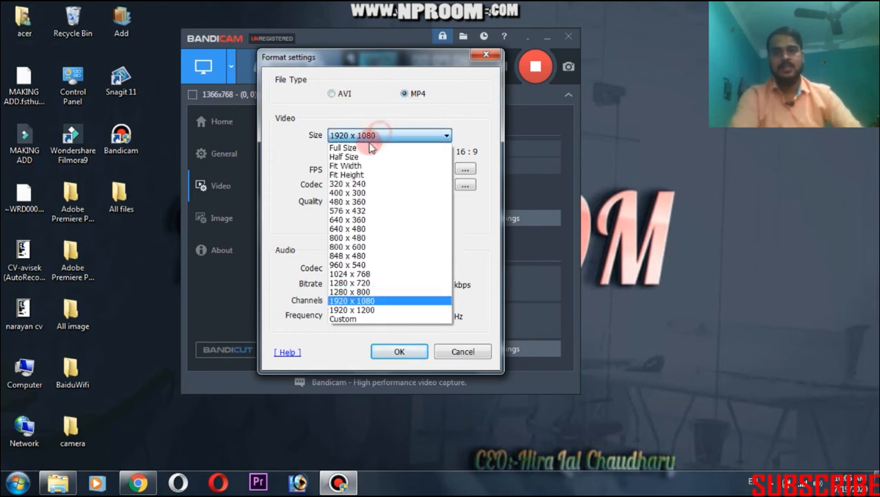
pyautogui.click(379, 301)
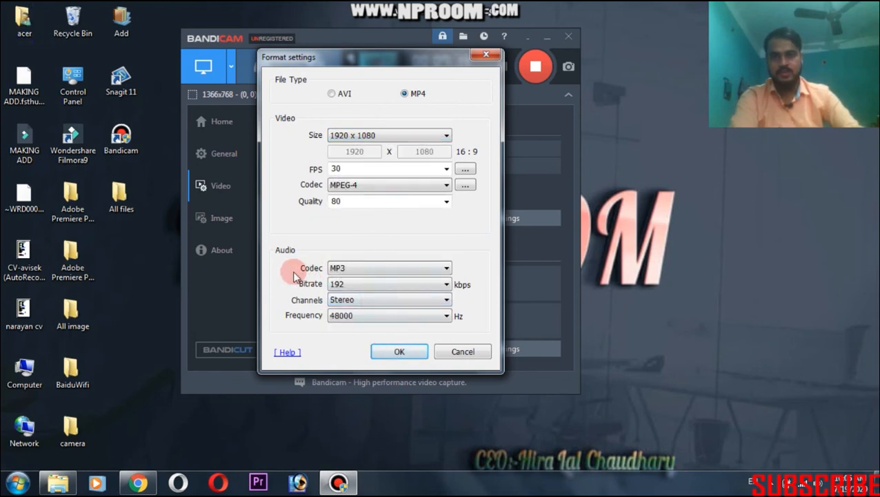
pyautogui.click(397, 353)
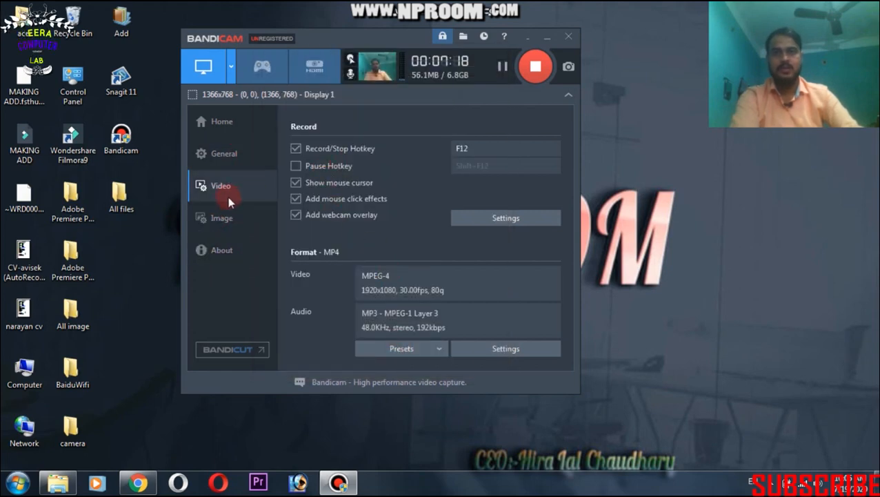
# Review the image capture settings and the About page with the version and license information
pyautogui.click(225, 220)
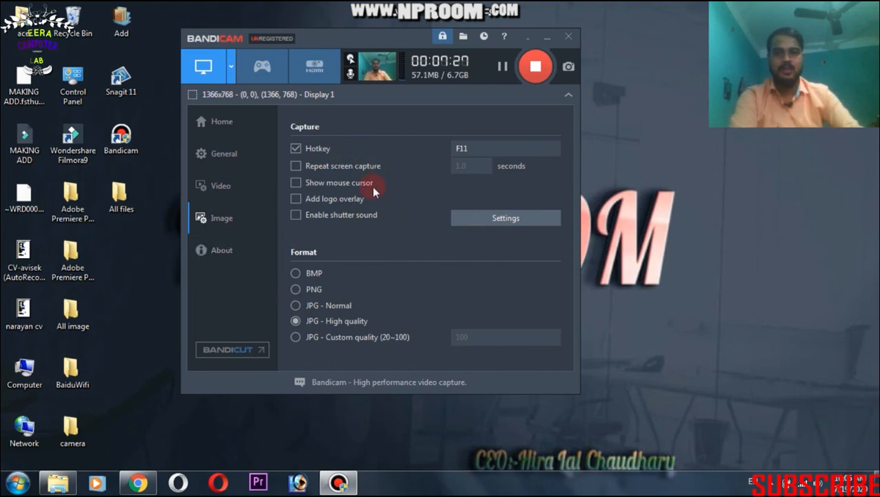
pyautogui.click(227, 257)
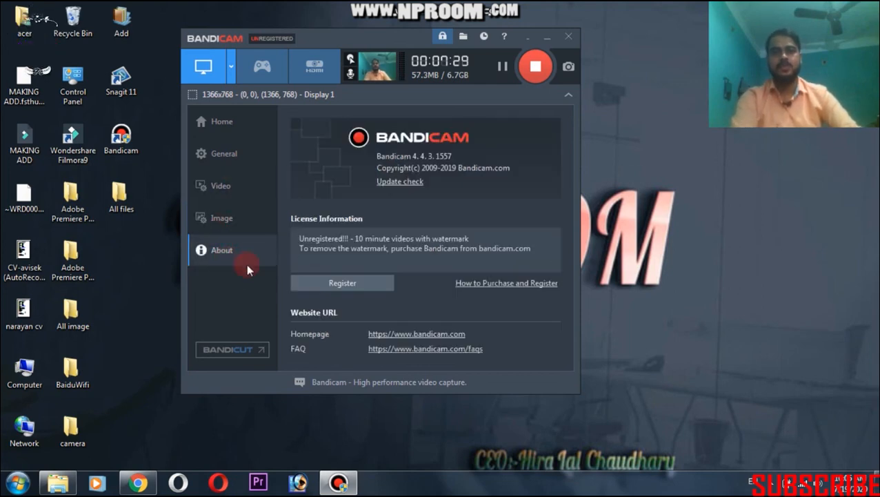